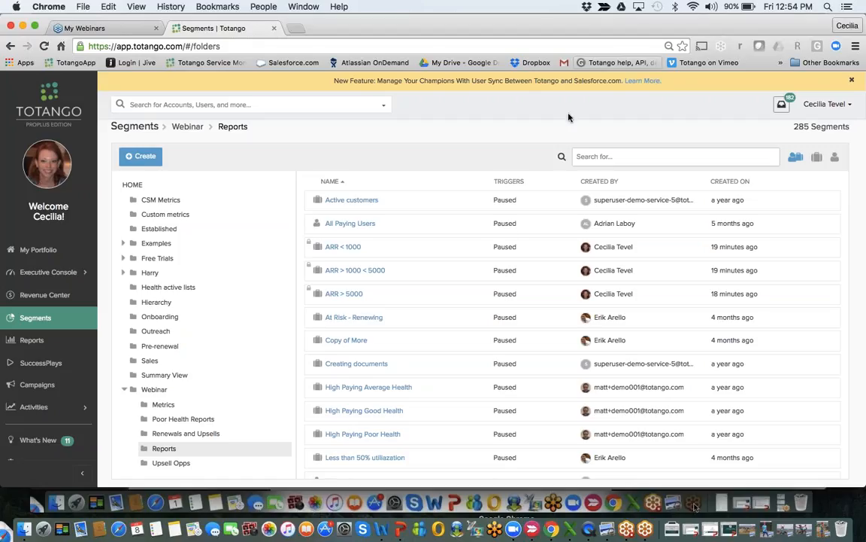
Search the Reports folder's segments for "not using" and open the Not Using Documents segment to view its filters.
{"action": "left_click", "coordinate": [619, 156]}
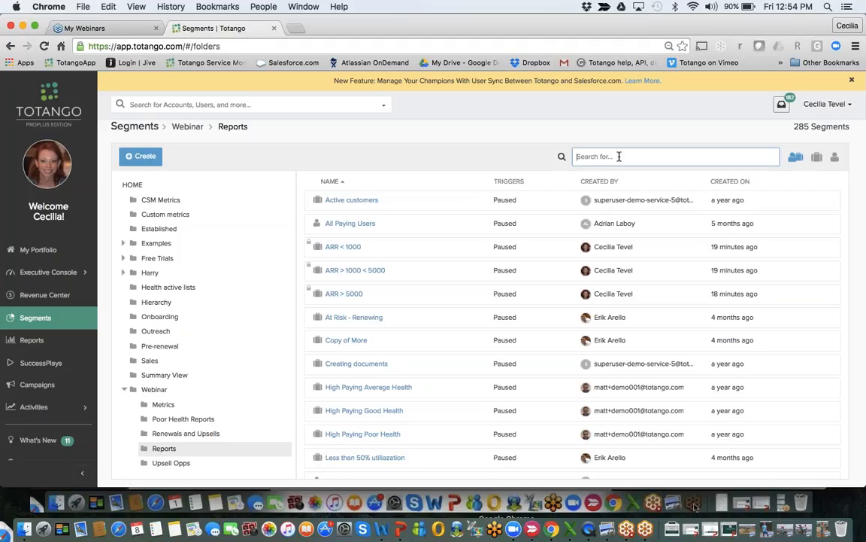
{"action": "type", "text": "not using"}
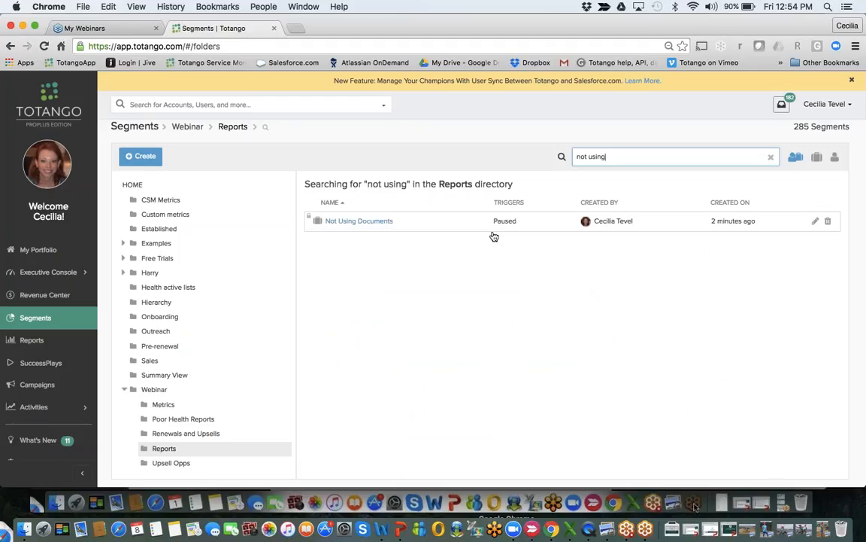
{"action": "left_click", "coordinate": [365, 223]}
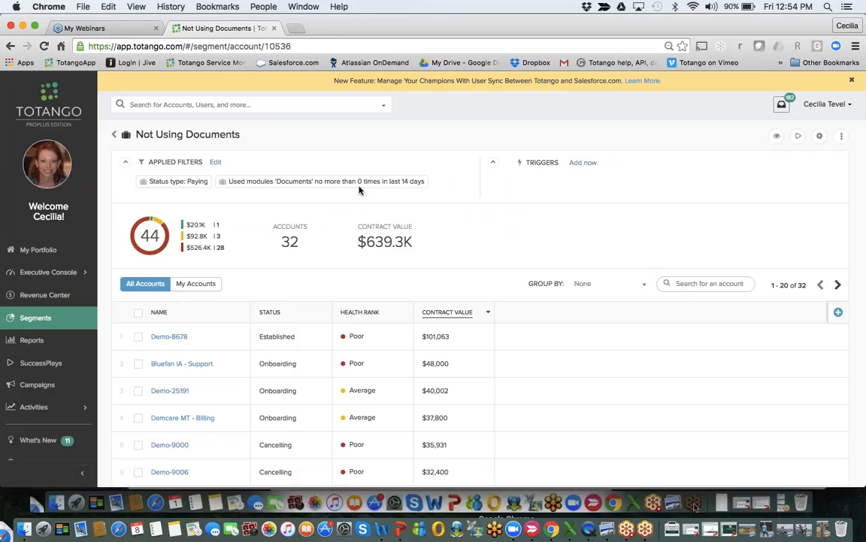
Start a new engagement report and add the Using Documents segment, filtering the segment list by "docu".
{"action": "left_click", "coordinate": [32, 342]}
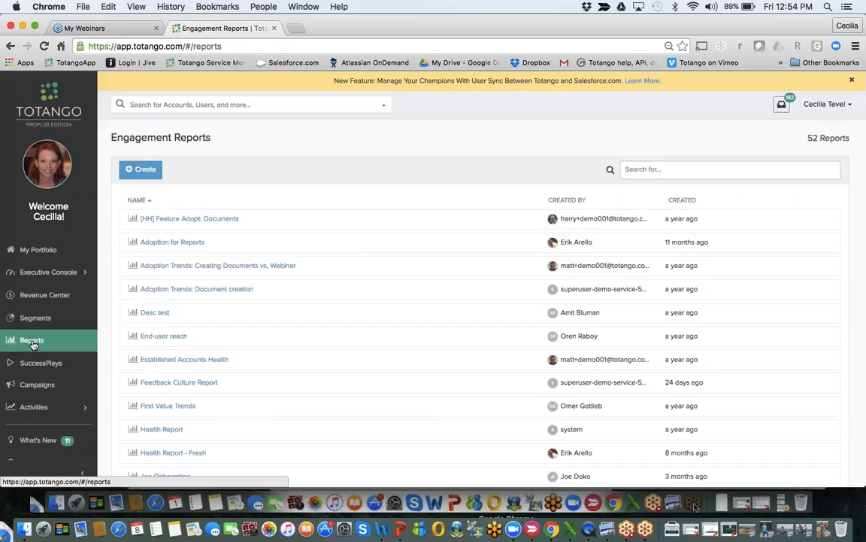
{"action": "left_click", "coordinate": [143, 168]}
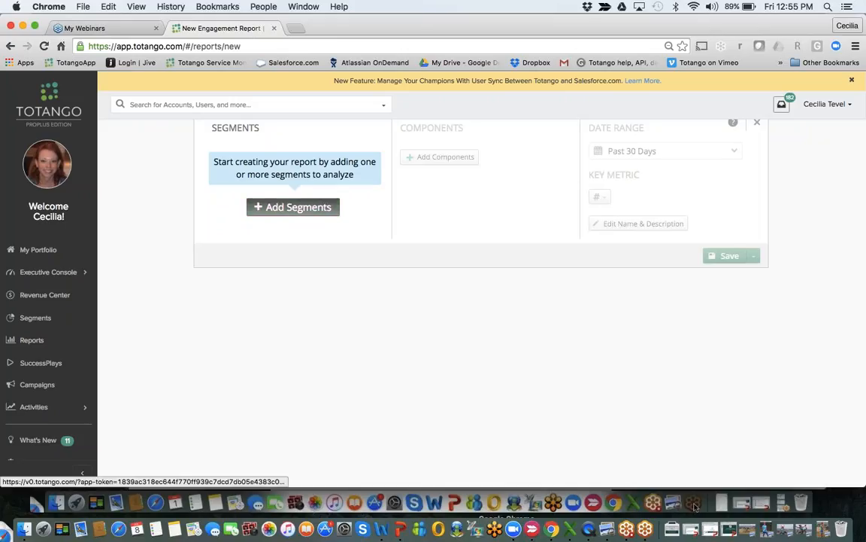
{"action": "left_click", "coordinate": [293, 207]}
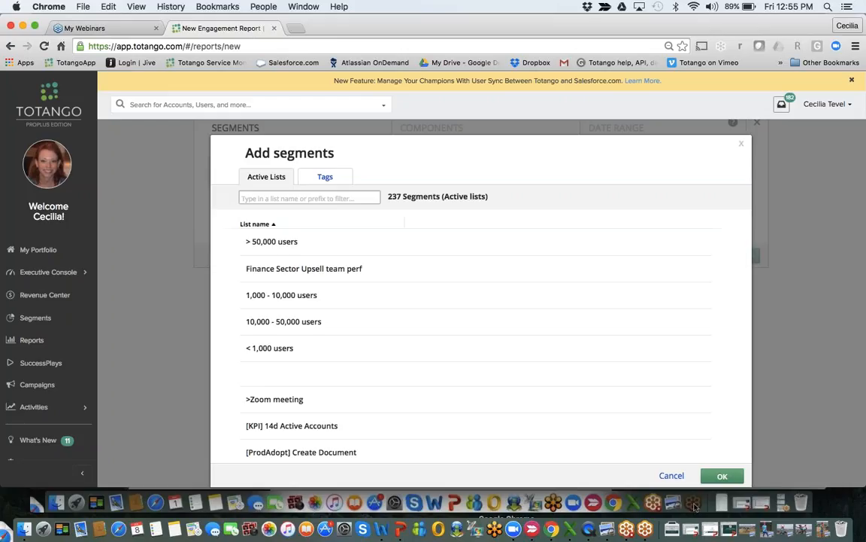
{"action": "type", "text": "docu"}
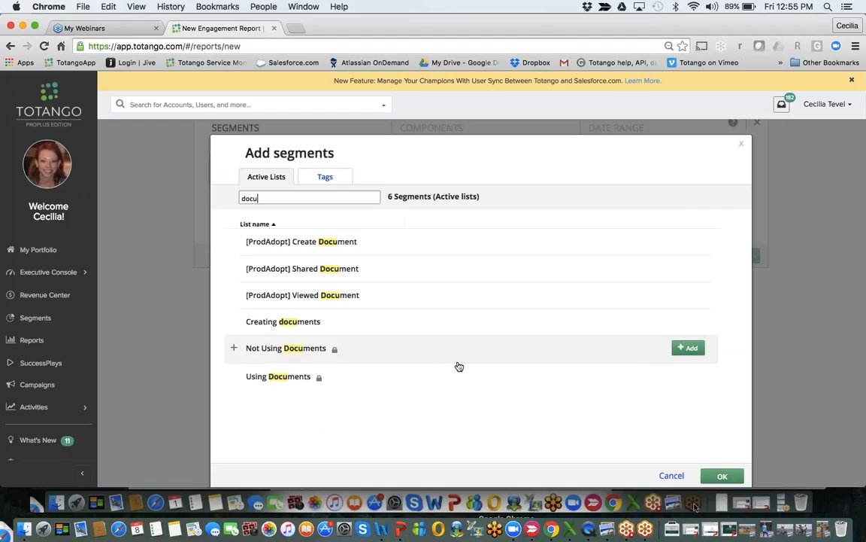
{"action": "left_click", "coordinate": [687, 379]}
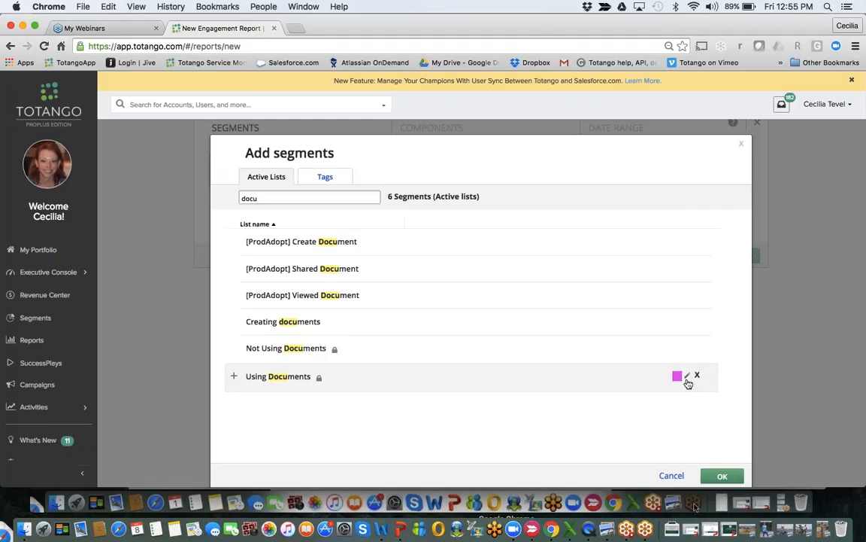
Set the Using Documents segment's color to the darker green in the second row of the palette.
{"action": "left_click", "coordinate": [687, 378]}
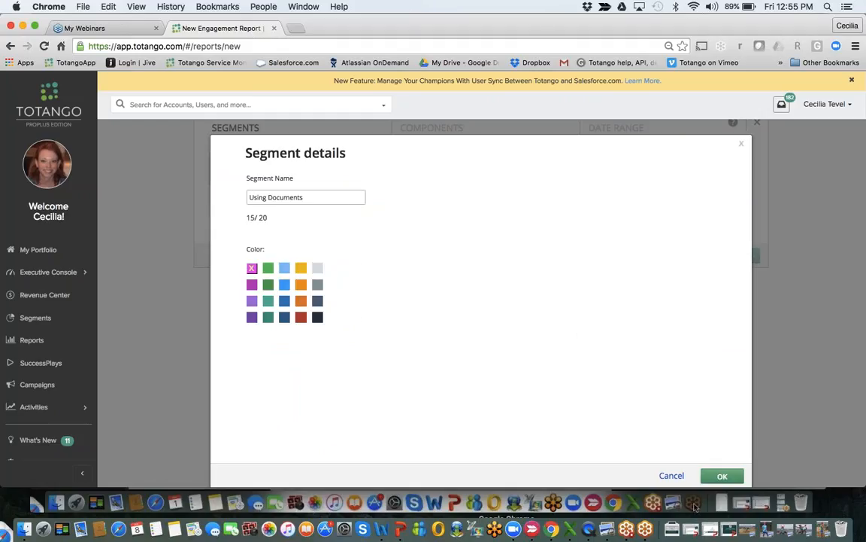
{"action": "left_click", "coordinate": [268, 285]}
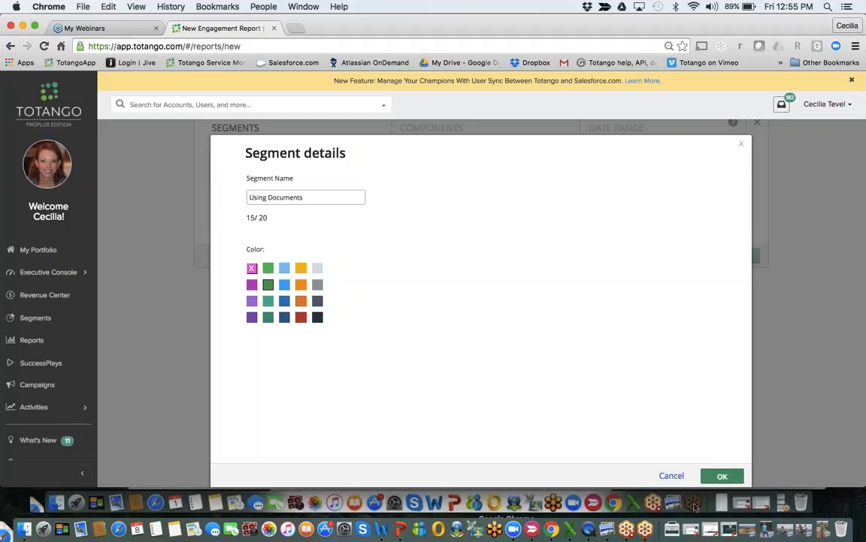
{"action": "left_click", "coordinate": [722, 475]}
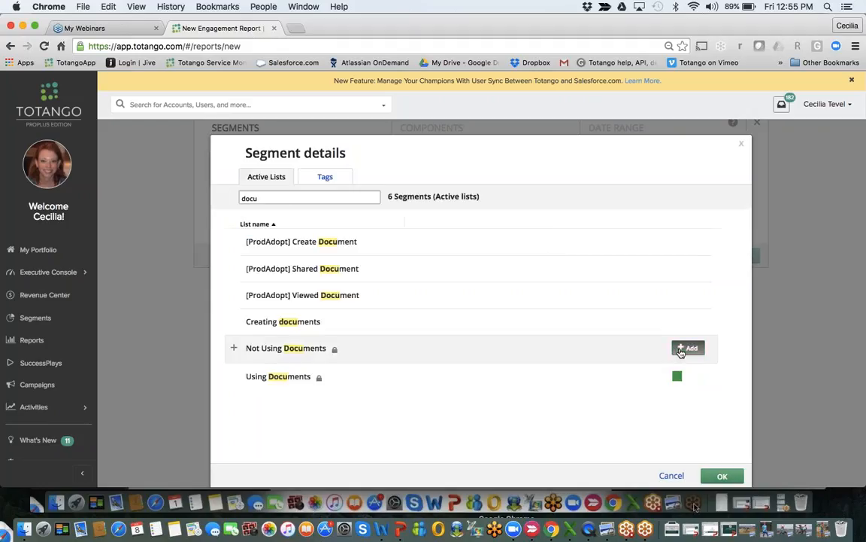
Add the Not Using Documents segment in dark red and apply both segments to the report.
{"action": "left_click", "coordinate": [681, 350]}
{"action": "left_click", "coordinate": [686, 349]}
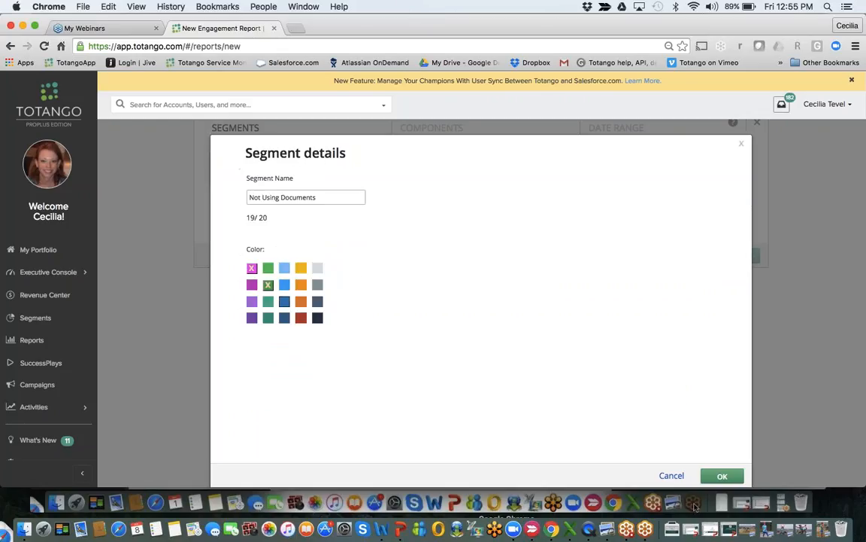
{"action": "left_click", "coordinate": [301, 317]}
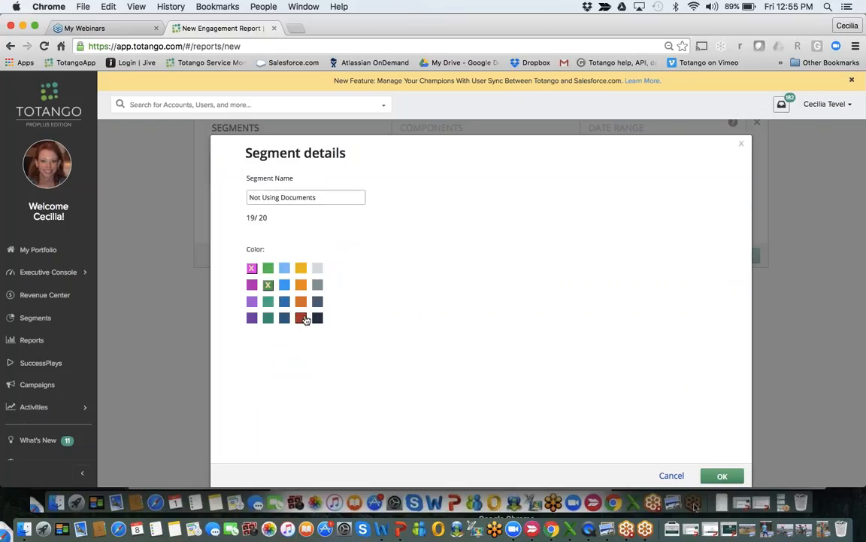
{"action": "left_click", "coordinate": [722, 476]}
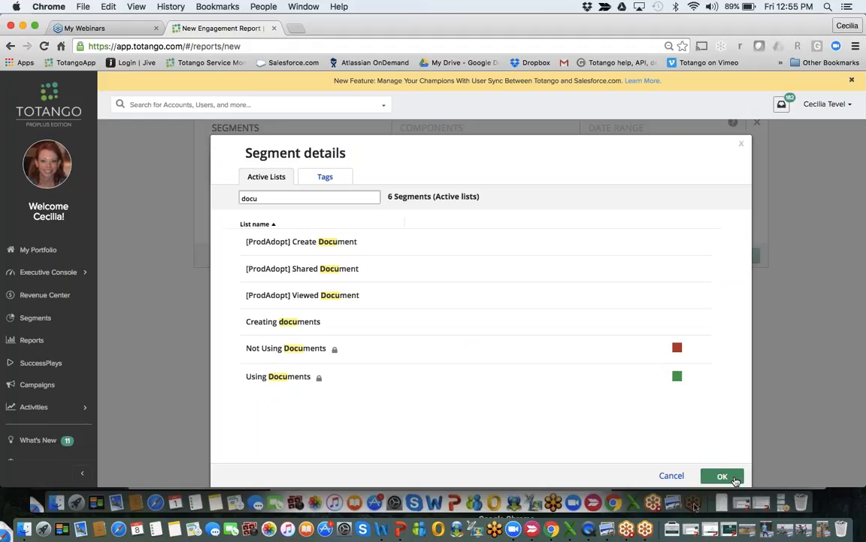
{"action": "left_click", "coordinate": [722, 476]}
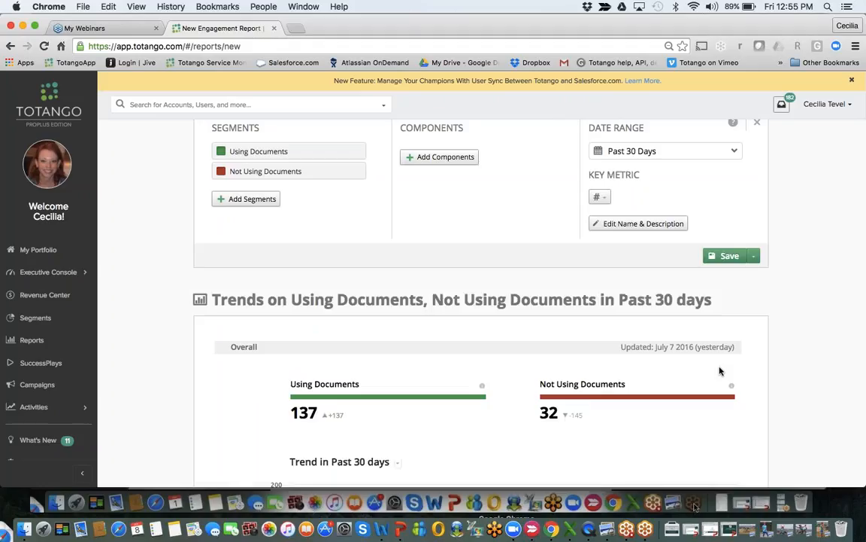
Examine the 30-day trend chart comparing both segments and show its export options.
{"action": "scroll", "coordinate": [765, 383], "scroll_direction": "up", "scroll_amount": 1}
{"action": "scroll", "coordinate": [764, 383], "scroll_direction": "down", "scroll_amount": 4}
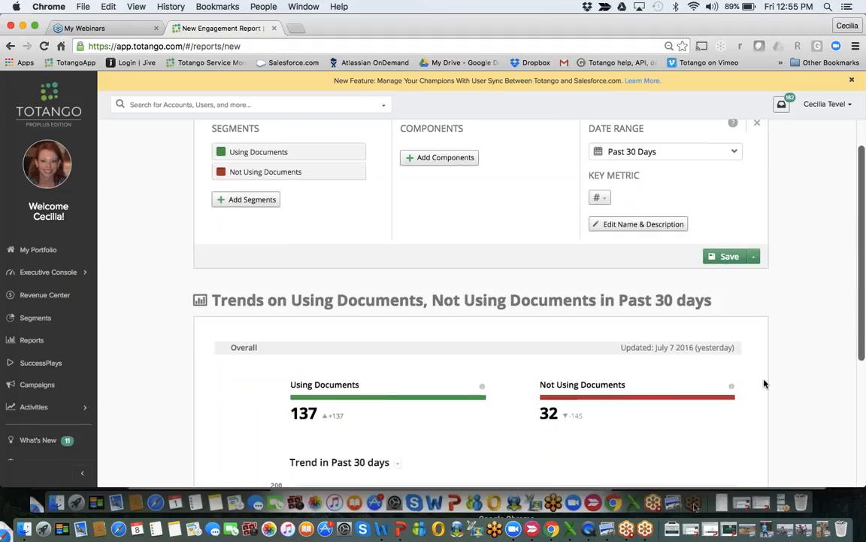
{"action": "scroll", "coordinate": [765, 383], "scroll_direction": "down", "scroll_amount": 2}
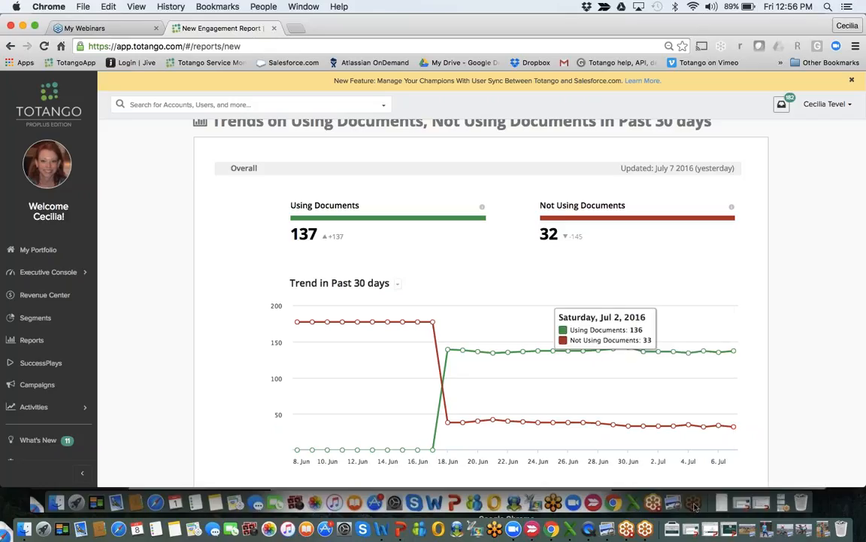
{"action": "left_click", "coordinate": [398, 285]}
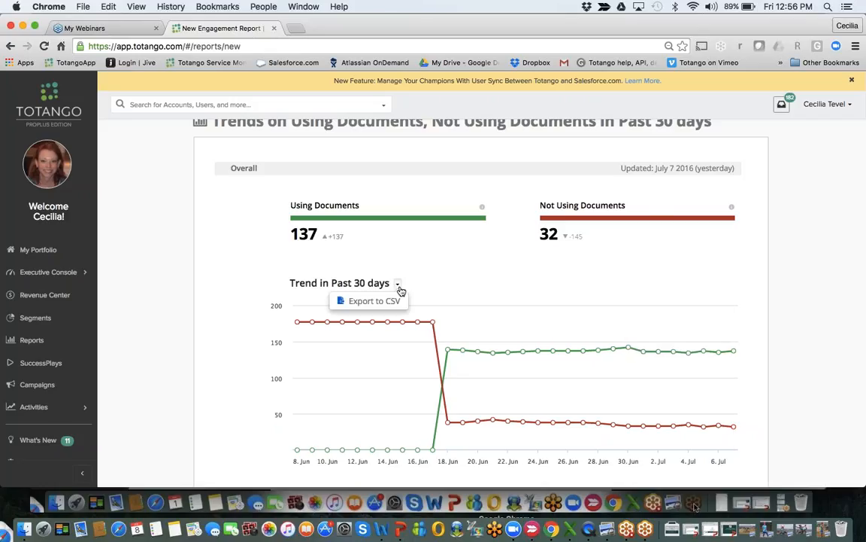
View the date range choices available for the report without changing the selection.
{"action": "scroll", "coordinate": [458, 270], "scroll_direction": "up", "scroll_amount": 5}
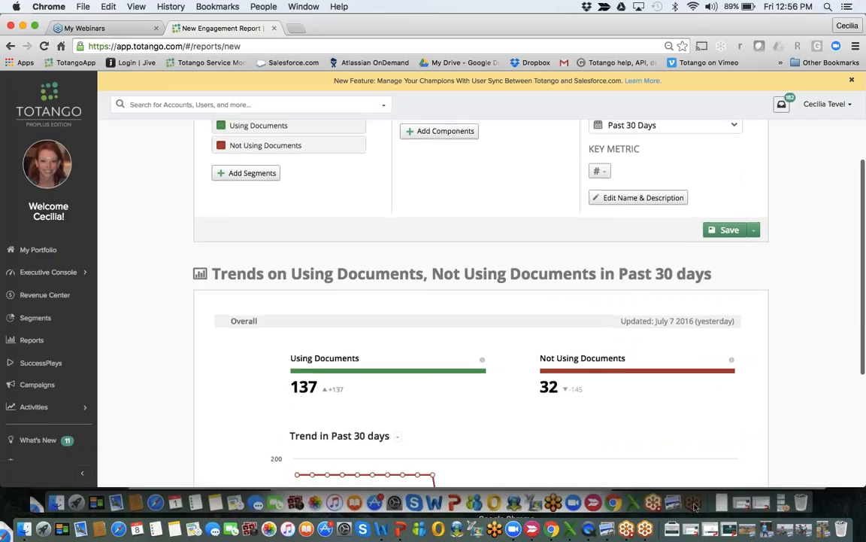
{"action": "left_click", "coordinate": [735, 201]}
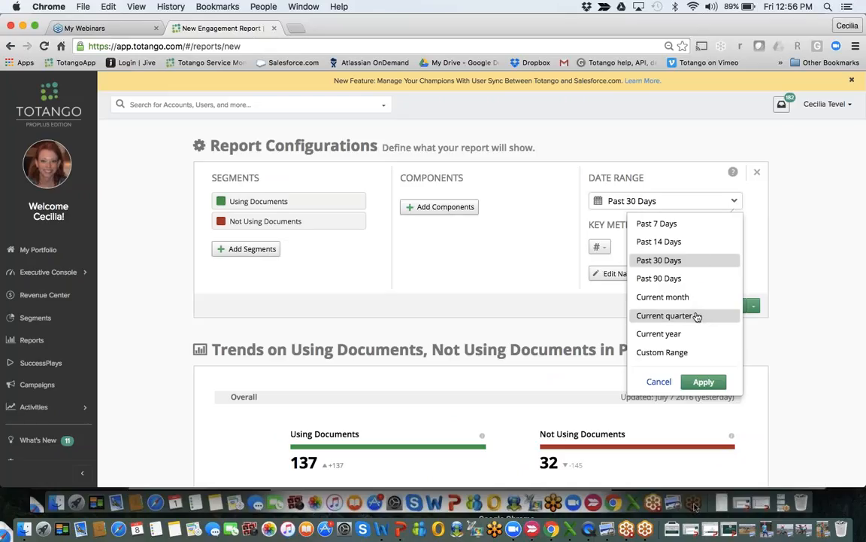
{"action": "left_click", "coordinate": [814, 362]}
Add the Success Manager attribute as a report component, filtering the attributes by "su".
{"action": "scroll", "coordinate": [817, 361], "scroll_direction": "down", "scroll_amount": 1}
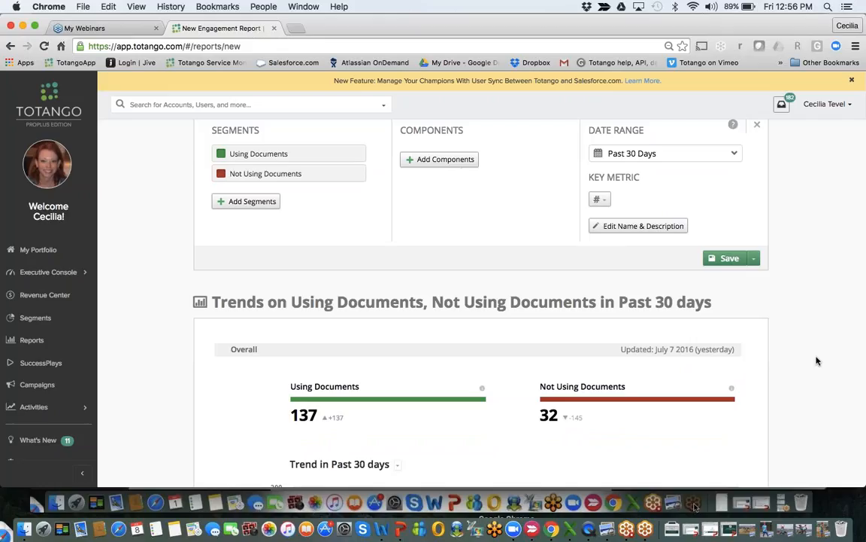
{"action": "left_click", "coordinate": [439, 158]}
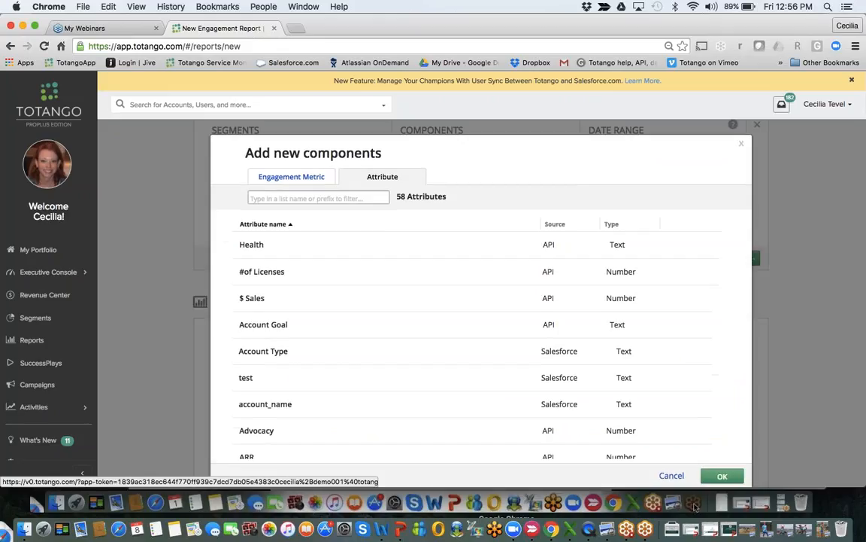
{"action": "left_click", "coordinate": [307, 199]}
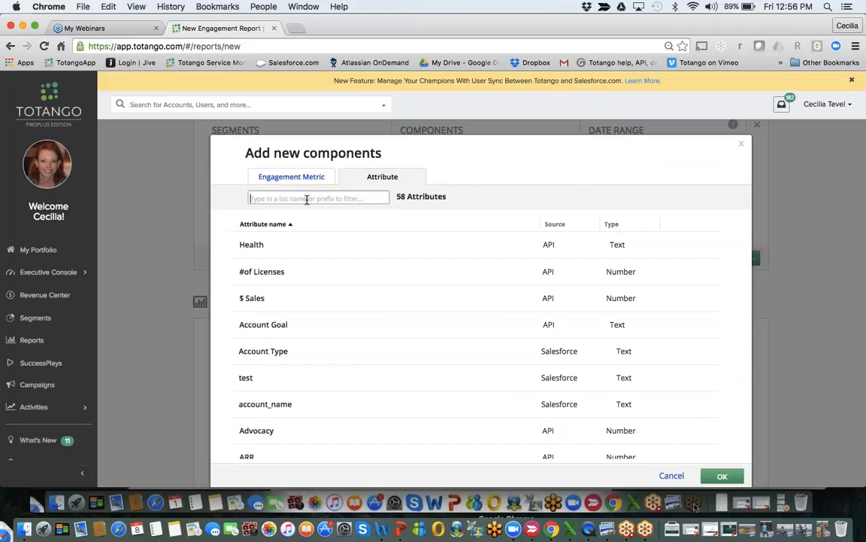
{"action": "type", "text": "su"}
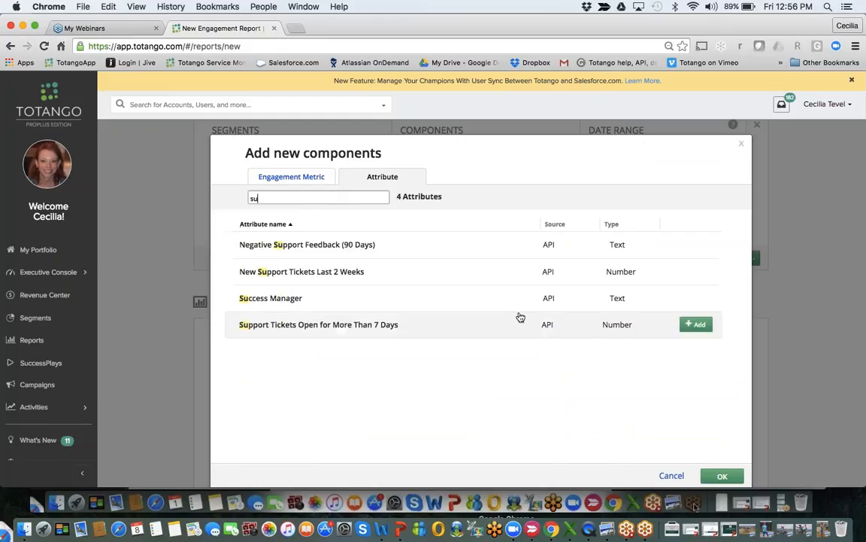
{"action": "left_click", "coordinate": [690, 298]}
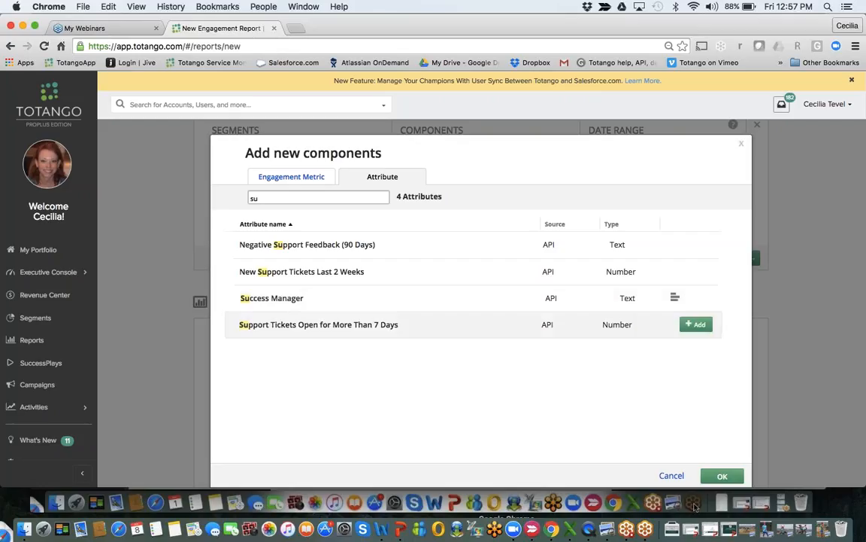
Clear the attribute filter and add ARR as a report component.
{"action": "left_click", "coordinate": [283, 199]}
{"action": "key", "text": "BackSpace"}
{"action": "key", "text": "BackSpace"}
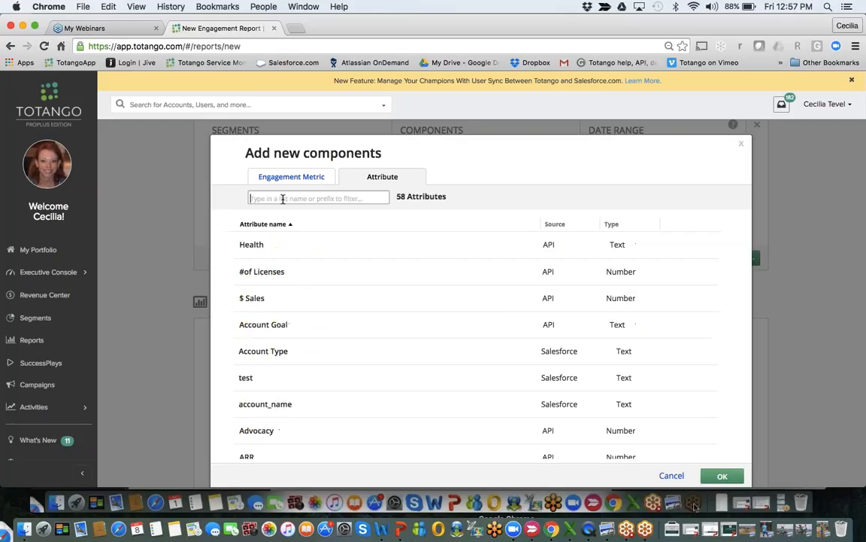
{"action": "scroll", "coordinate": [400, 347], "scroll_direction": "down", "scroll_amount": 3}
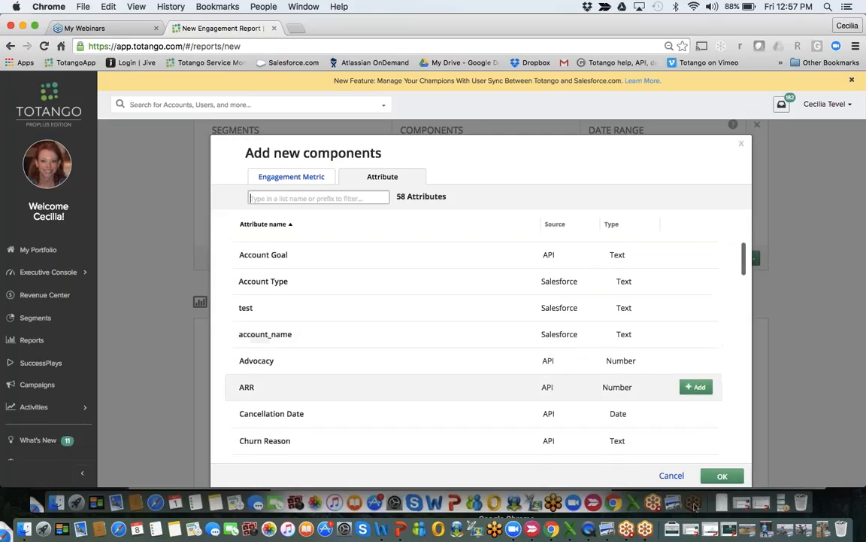
{"action": "scroll", "coordinate": [400, 347], "scroll_direction": "up", "scroll_amount": 3}
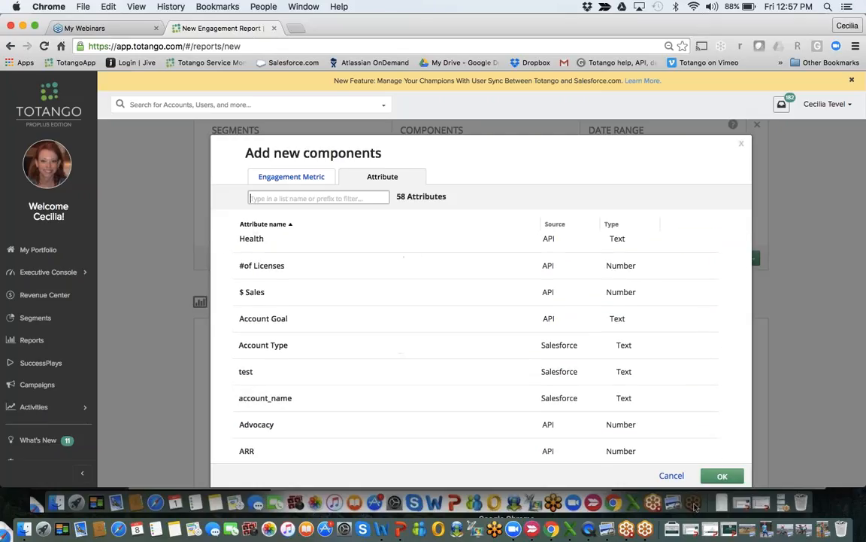
{"action": "scroll", "coordinate": [472, 310], "scroll_direction": "down", "scroll_amount": 2}
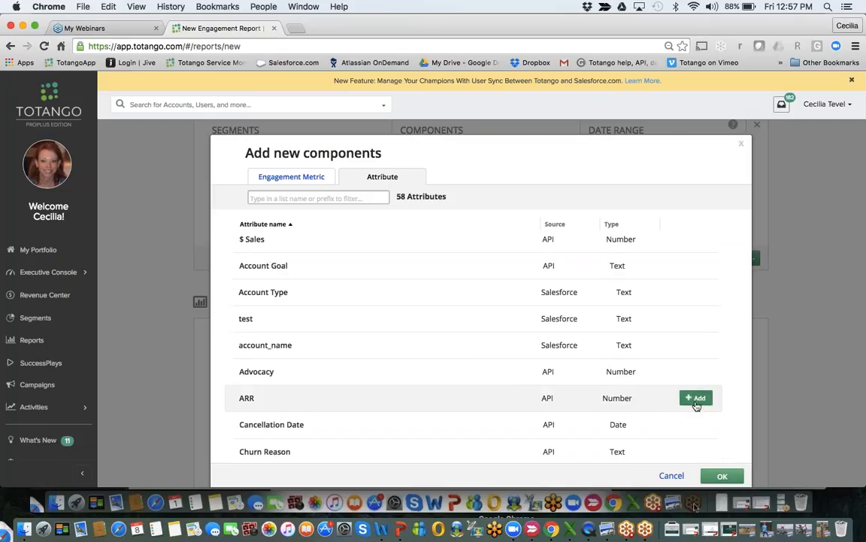
{"action": "left_click", "coordinate": [693, 397]}
Add the Contract Value attribute as a report component.
{"action": "scroll", "coordinate": [696, 406], "scroll_direction": "down", "scroll_amount": 3}
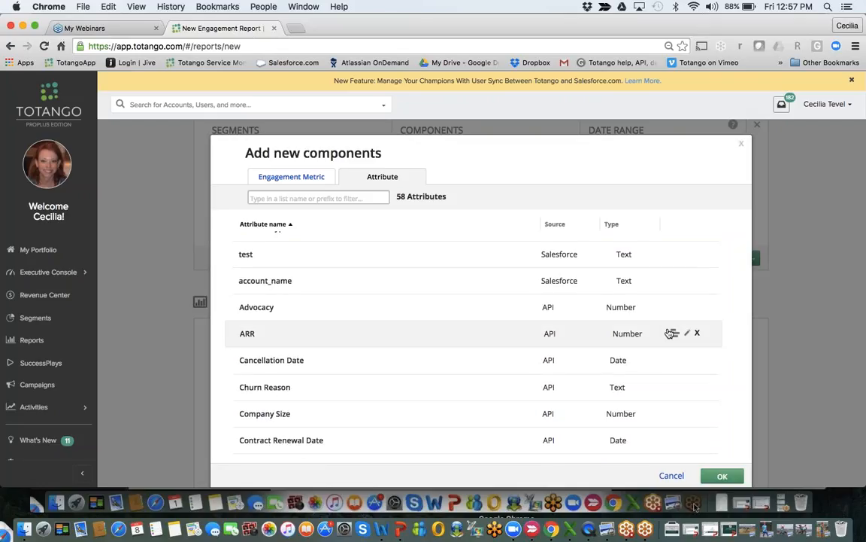
{"action": "scroll", "coordinate": [504, 366], "scroll_direction": "down", "scroll_amount": 2}
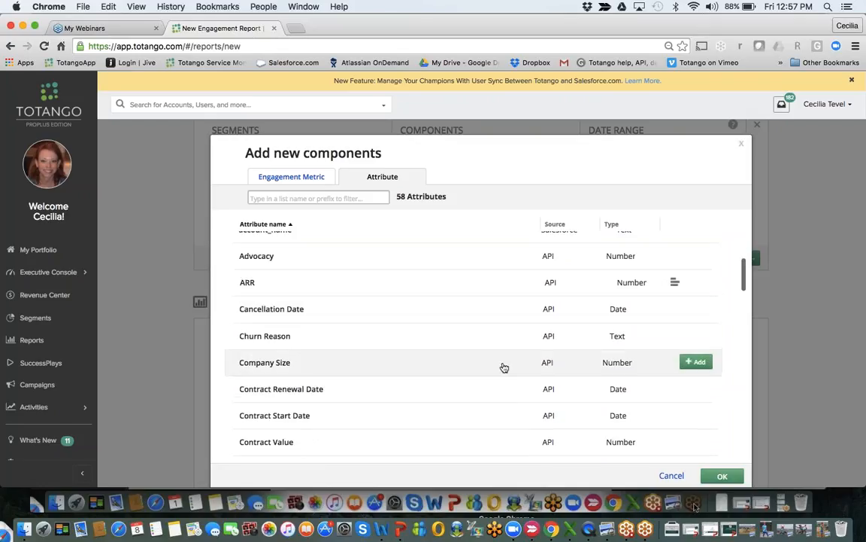
{"action": "left_click", "coordinate": [693, 443]}
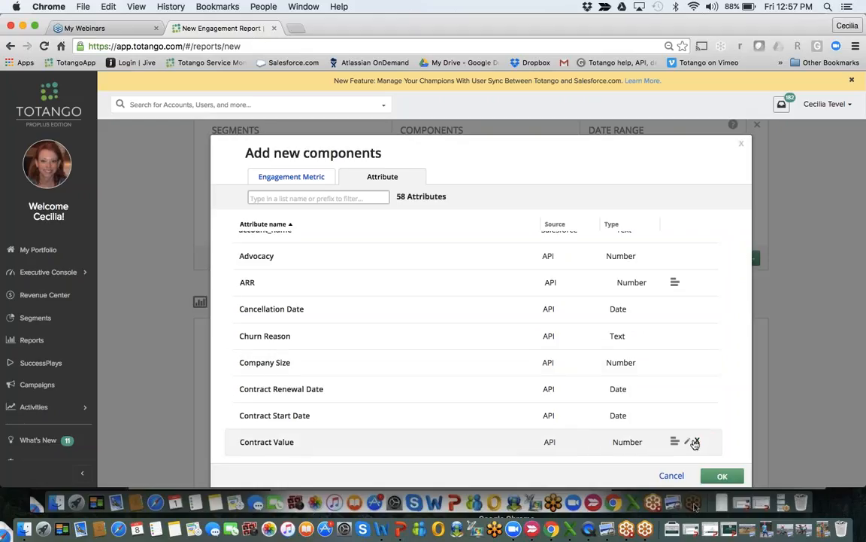
Add the Journey Stage attribute as a report component.
{"action": "scroll", "coordinate": [700, 362], "scroll_direction": "down", "scroll_amount": 3}
{"action": "scroll", "coordinate": [701, 364], "scroll_direction": "down", "scroll_amount": 2}
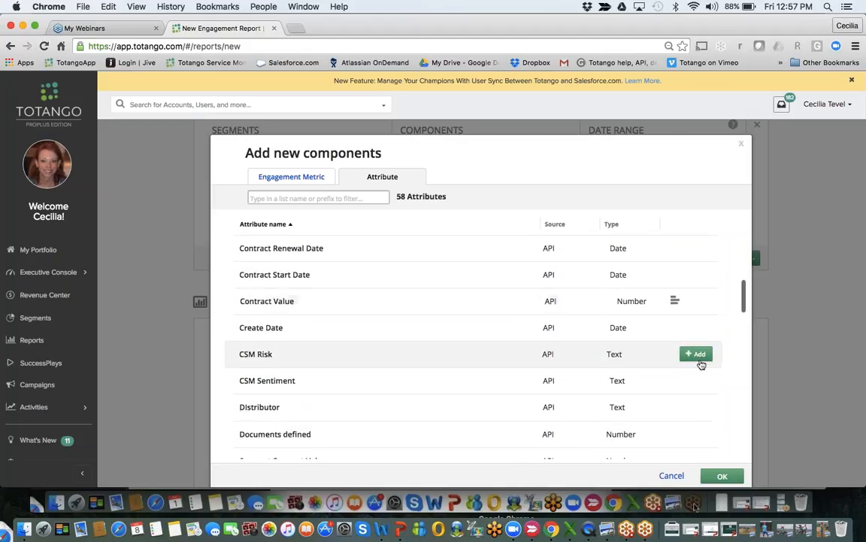
{"action": "scroll", "coordinate": [701, 364], "scroll_direction": "down", "scroll_amount": 3}
{"action": "scroll", "coordinate": [701, 364], "scroll_direction": "down", "scroll_amount": 3}
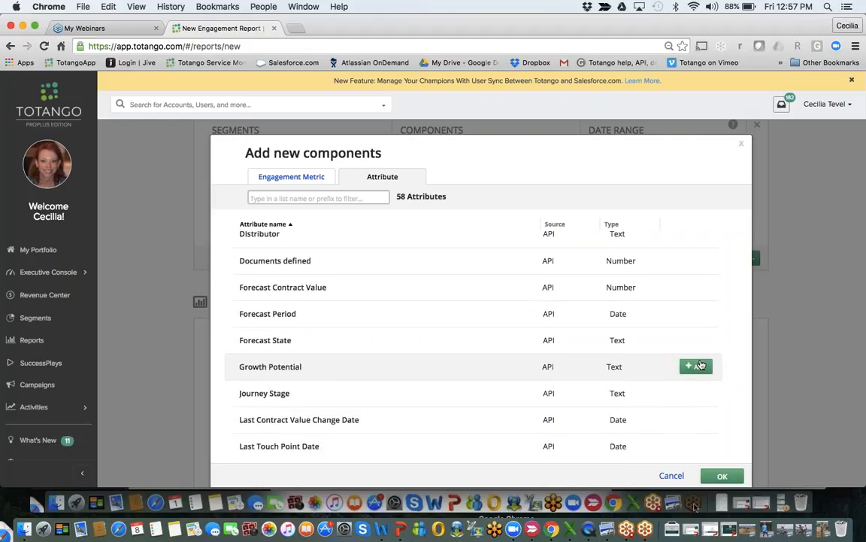
{"action": "left_click", "coordinate": [697, 392]}
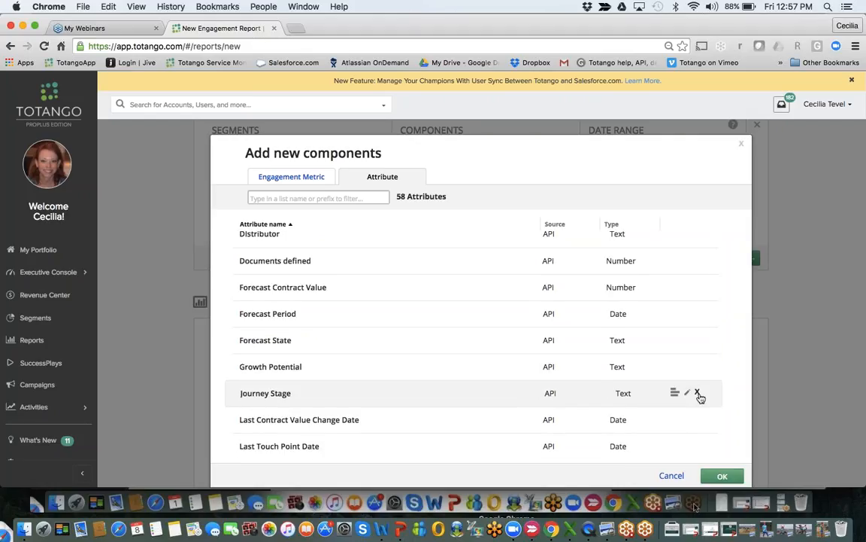
Apply the selected attribute components to the report and review the breakdowns by ARR, Contract Value, Journey Stage and Success Manager.
{"action": "left_click", "coordinate": [722, 476]}
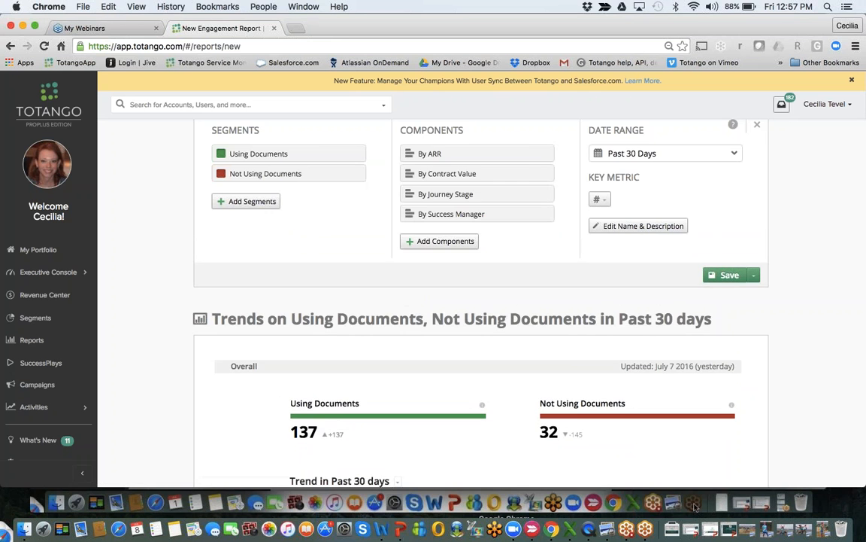
{"action": "scroll", "coordinate": [758, 424], "scroll_direction": "down", "scroll_amount": 10}
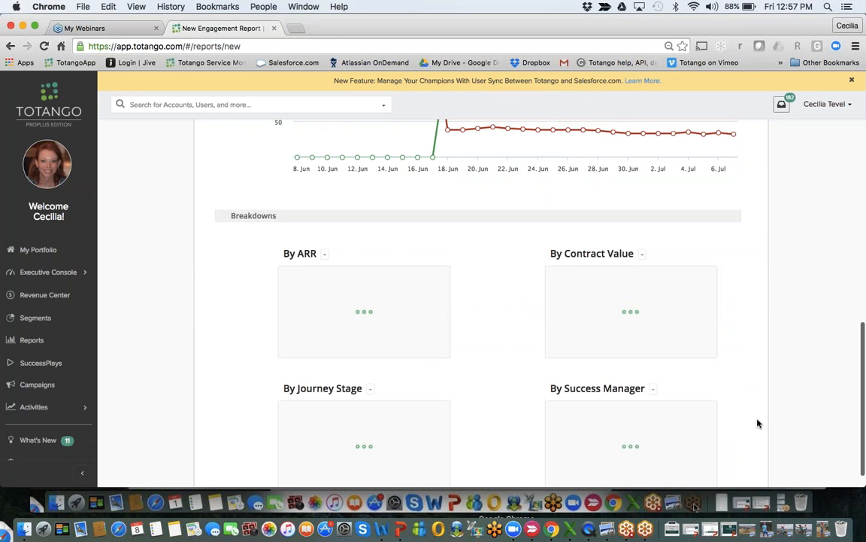
{"action": "scroll", "coordinate": [757, 423], "scroll_direction": "down", "scroll_amount": 5}
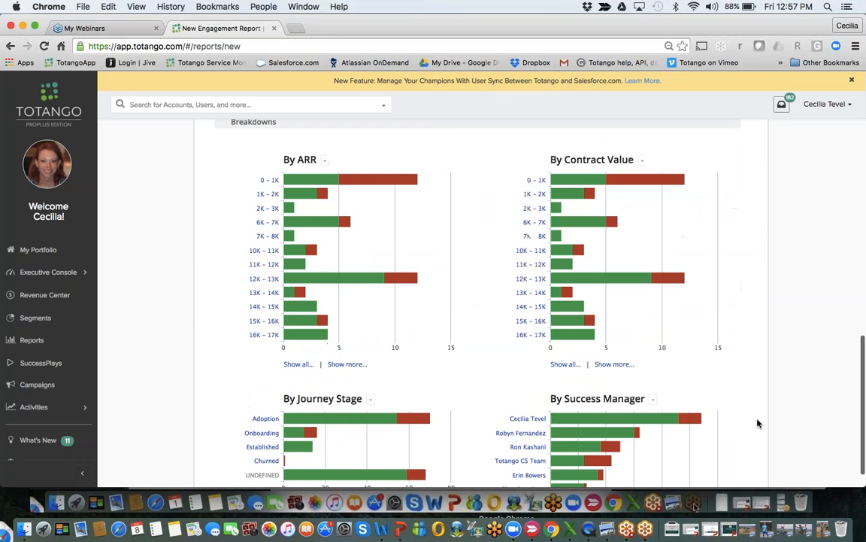
{"action": "scroll", "coordinate": [758, 424], "scroll_direction": "down", "scroll_amount": 1}
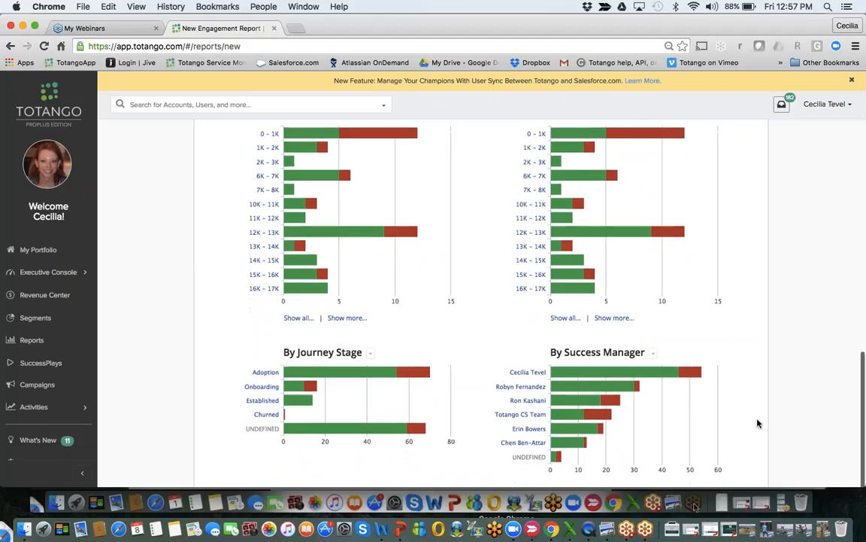
{"action": "scroll", "coordinate": [757, 424], "scroll_direction": "up", "scroll_amount": 1}
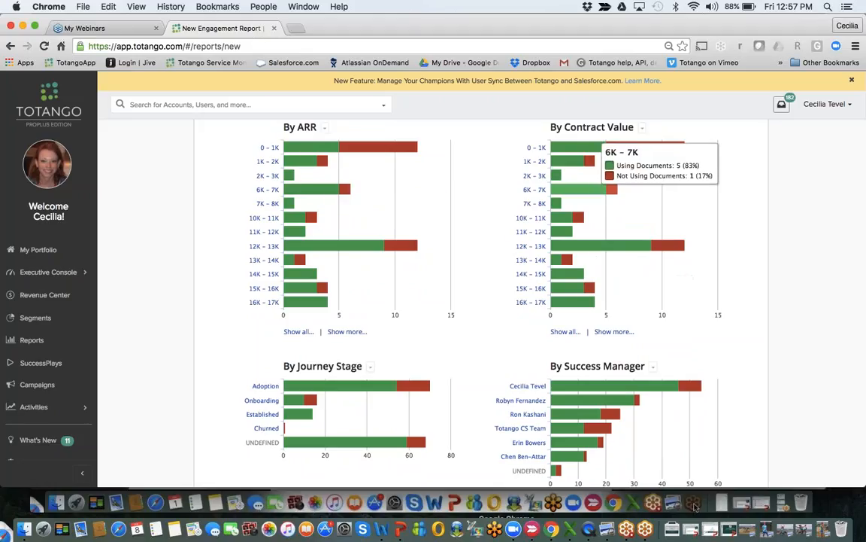
{"action": "scroll", "coordinate": [518, 350], "scroll_direction": "down", "scroll_amount": 1}
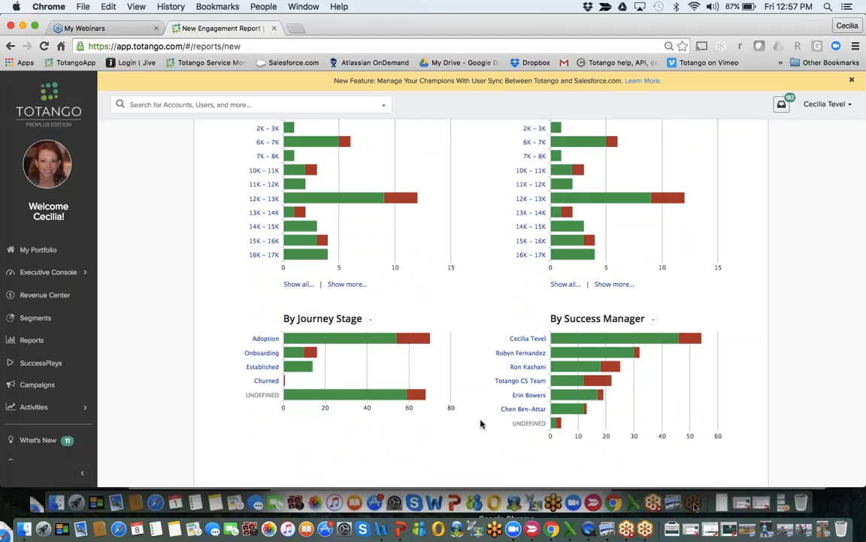
View the list of Using Documents accounts for the third success manager in the Success Manager breakdown, and close the list.
{"action": "mouse_move", "coordinate": [568, 373]}
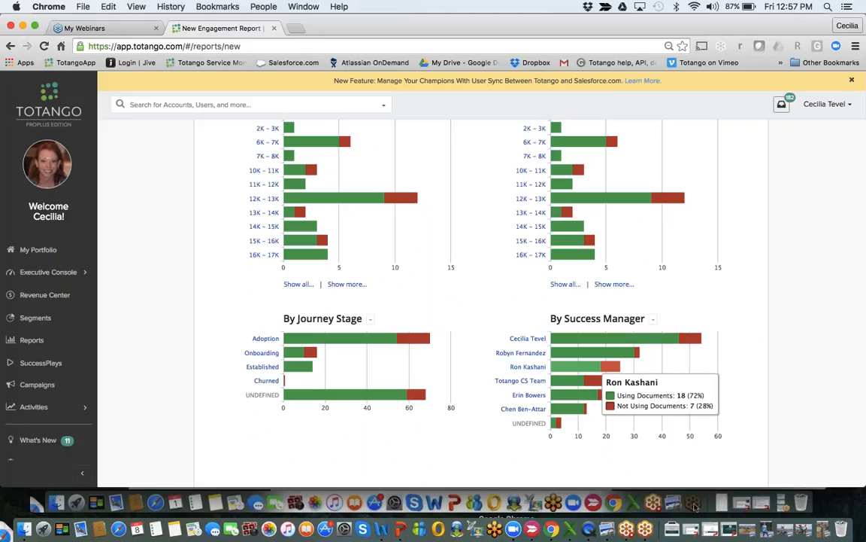
{"action": "left_click", "coordinate": [582, 372]}
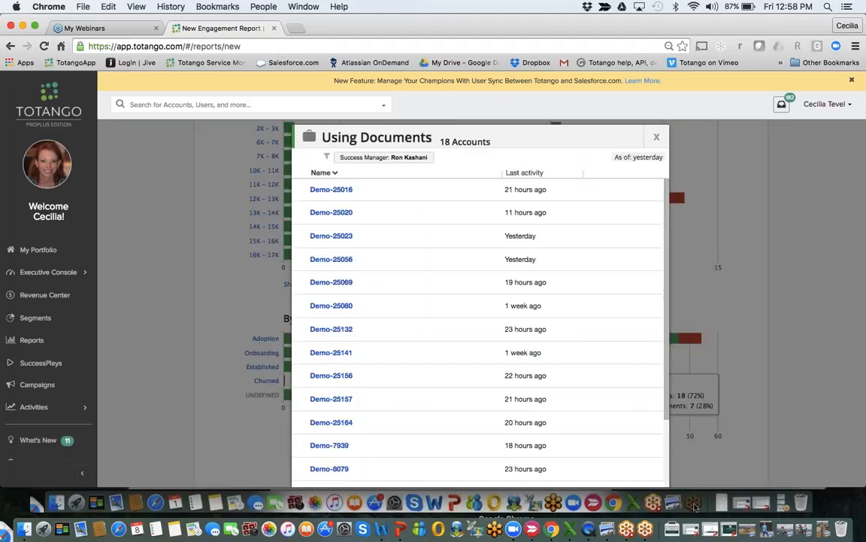
{"action": "scroll", "coordinate": [608, 164], "scroll_direction": "down", "scroll_amount": 1}
{"action": "scroll", "coordinate": [608, 164], "scroll_direction": "up", "scroll_amount": 1}
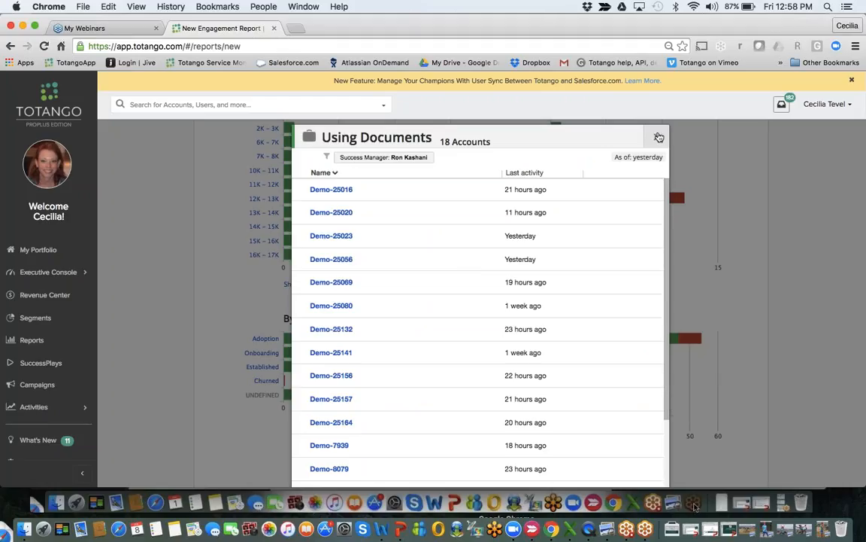
{"action": "left_click", "coordinate": [659, 137]}
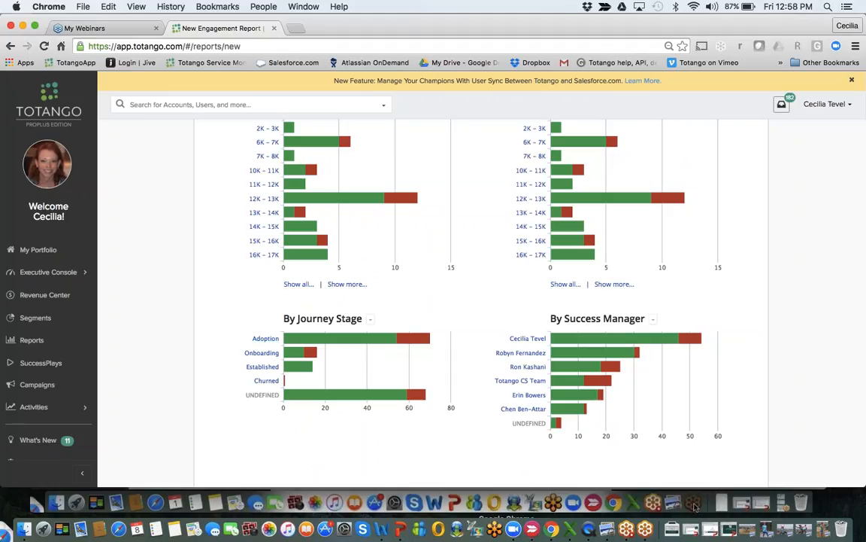
Switch the By Contract Value breakdown to table view, keeping the interval at 1,000 and sorting by Range - lowest first.
{"action": "scroll", "coordinate": [514, 275], "scroll_direction": "up", "scroll_amount": 2}
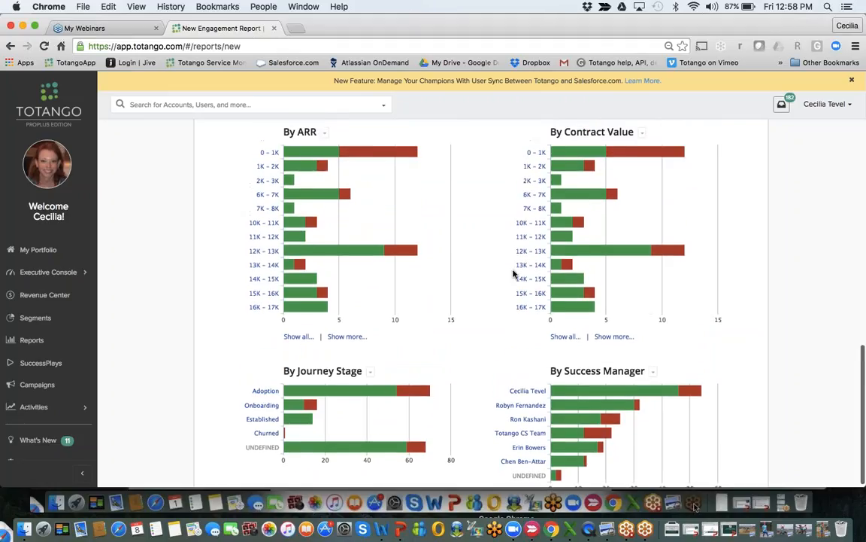
{"action": "scroll", "coordinate": [513, 274], "scroll_direction": "up", "scroll_amount": 2}
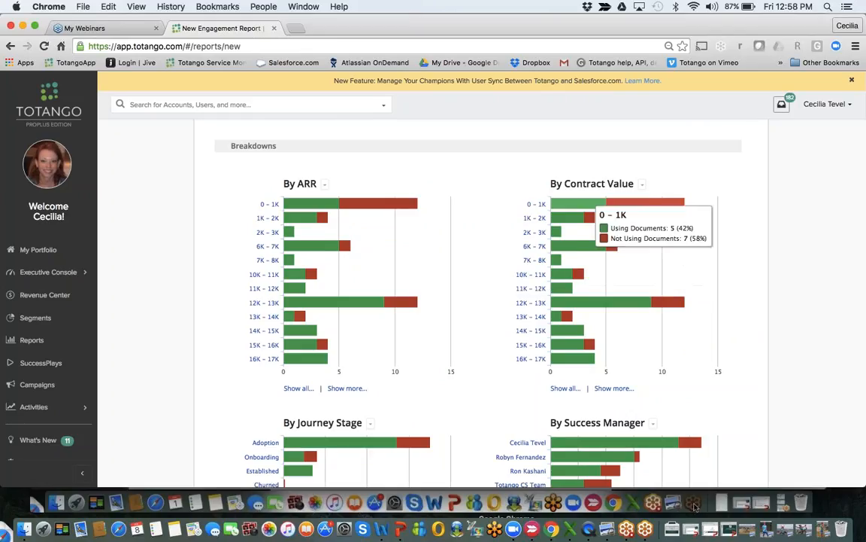
{"action": "left_click", "coordinate": [643, 186]}
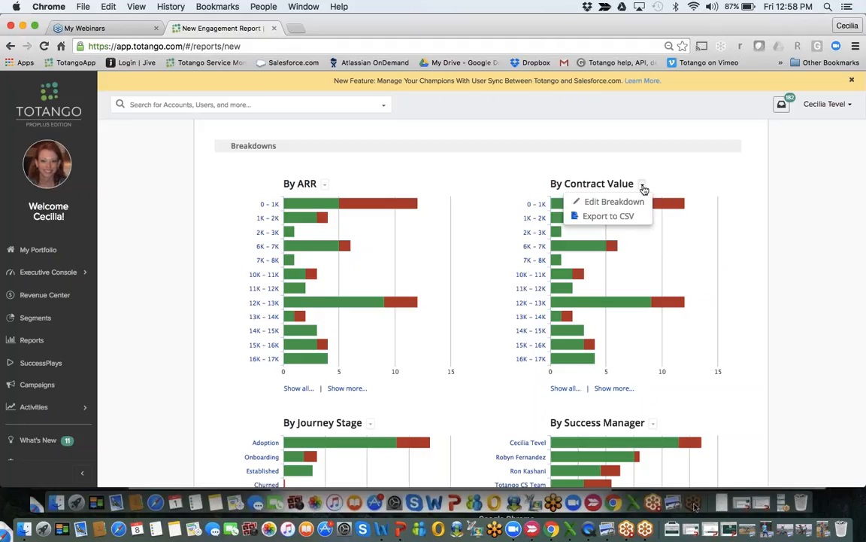
{"action": "left_click", "coordinate": [609, 202]}
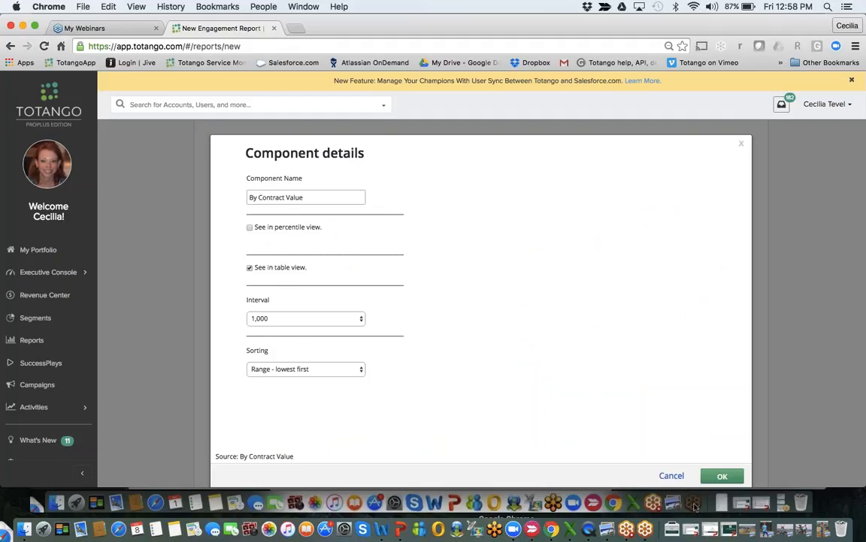
{"action": "left_click", "coordinate": [286, 319]}
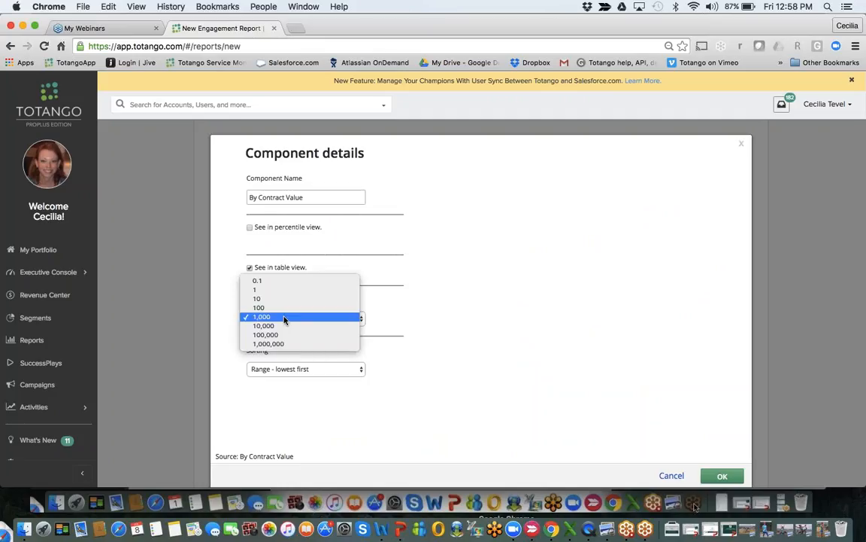
{"action": "left_click", "coordinate": [285, 319]}
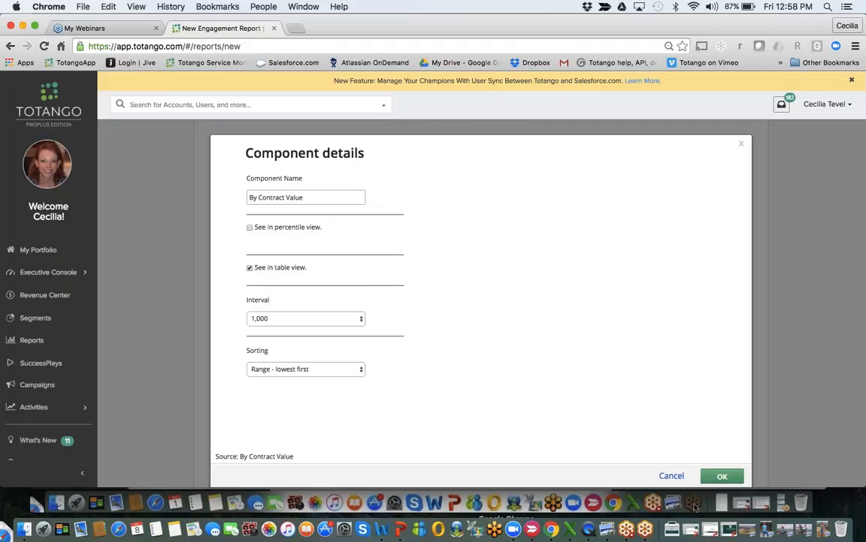
{"action": "left_click", "coordinate": [335, 369]}
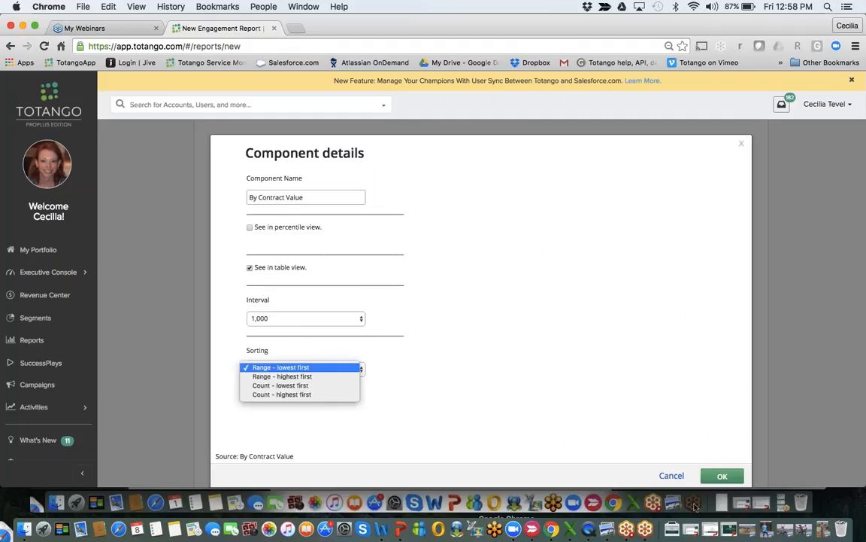
{"action": "left_click", "coordinate": [335, 367]}
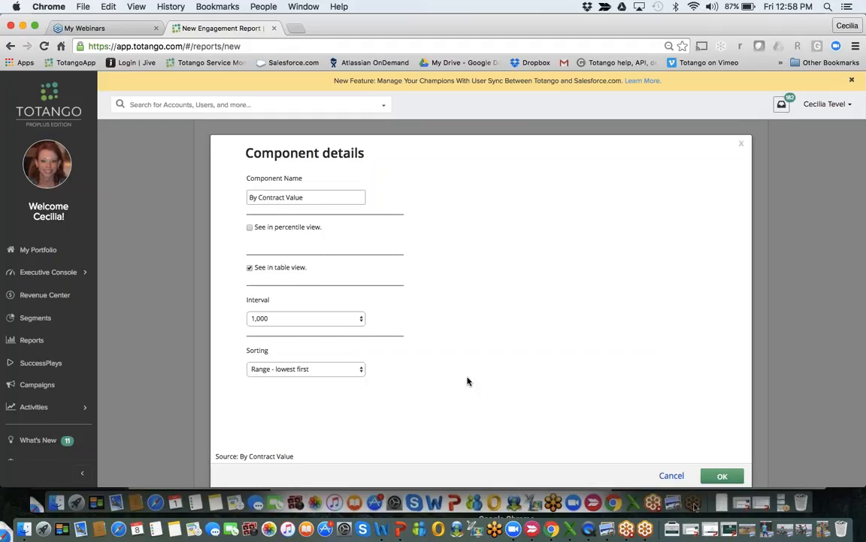
{"action": "left_click", "coordinate": [720, 475]}
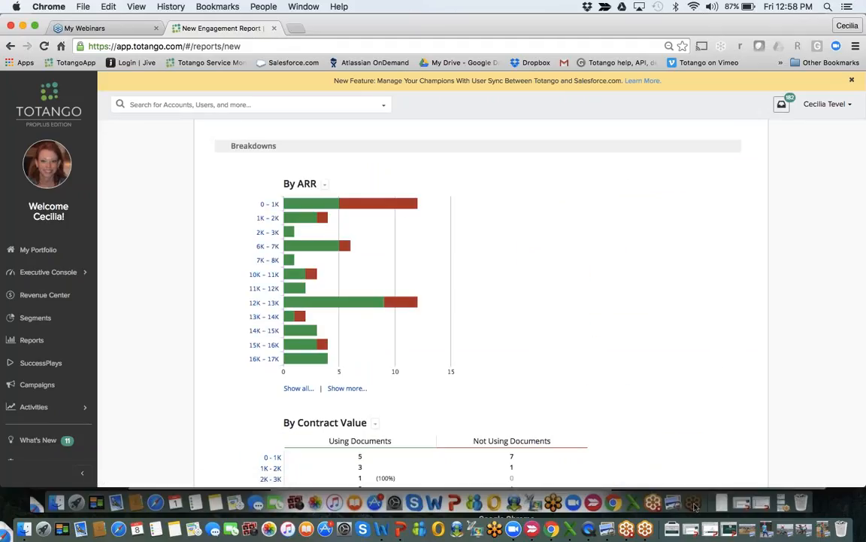
Examine the Contract Value table and compare it with the ARR, Journey Stage and Success Manager charts.
{"action": "scroll", "coordinate": [714, 387], "scroll_direction": "down", "scroll_amount": 3}
{"action": "scroll", "coordinate": [714, 387], "scroll_direction": "up", "scroll_amount": 2}
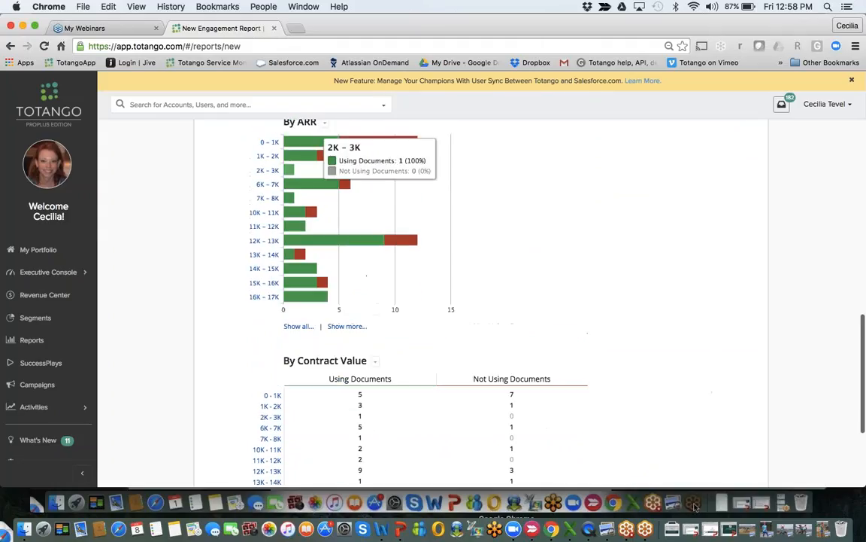
{"action": "scroll", "coordinate": [602, 253], "scroll_direction": "down", "scroll_amount": 5}
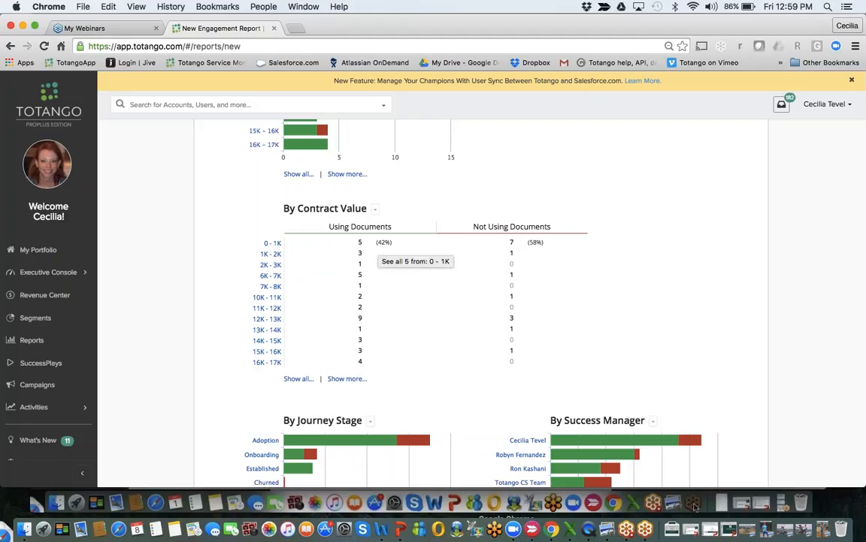
{"action": "scroll", "coordinate": [360, 360], "scroll_direction": "down", "scroll_amount": 2}
{"action": "scroll", "coordinate": [360, 372], "scroll_direction": "down", "scroll_amount": 2}
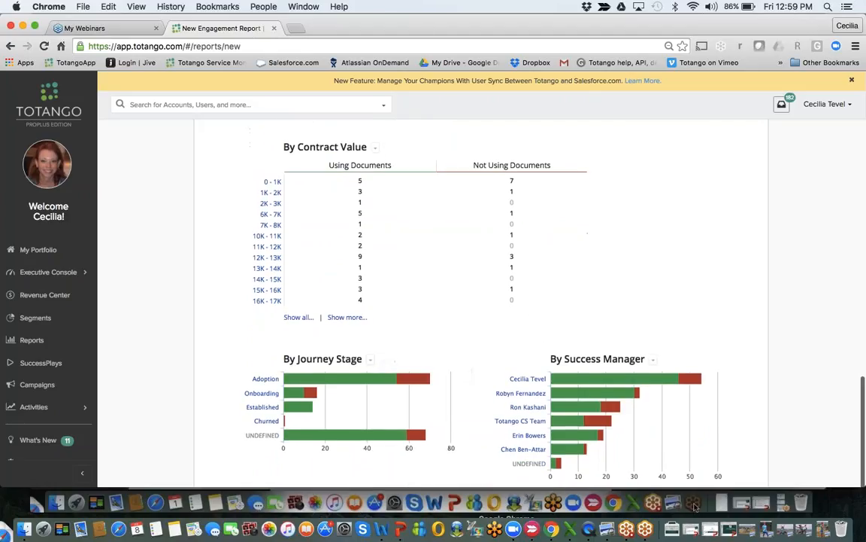
{"action": "scroll", "coordinate": [359, 373], "scroll_direction": "down", "scroll_amount": 1}
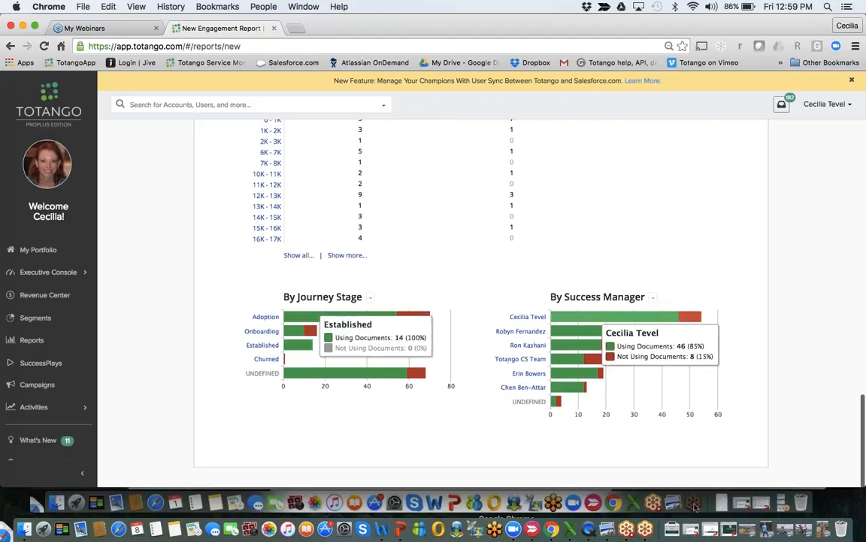
View the save options in the report configuration and close them without saving, returning to the start of the report.
{"action": "scroll", "coordinate": [757, 281], "scroll_direction": "up", "scroll_amount": 10}
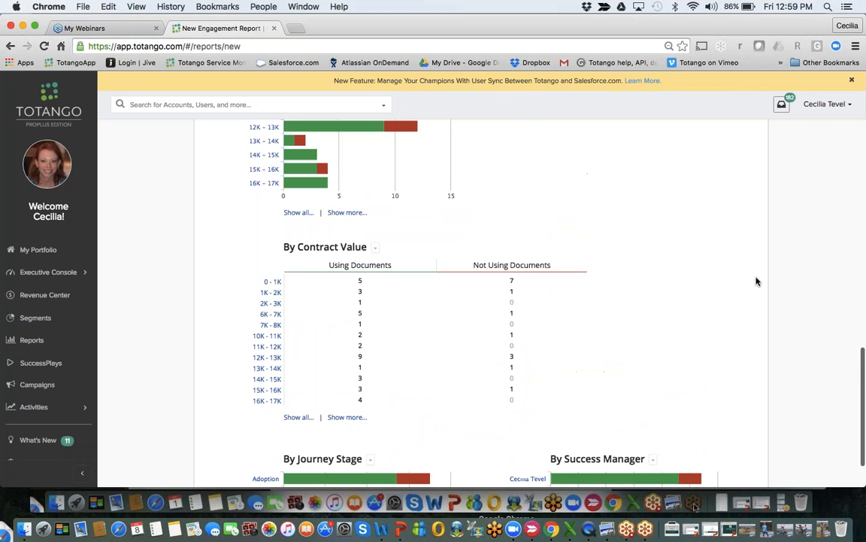
{"action": "scroll", "coordinate": [757, 282], "scroll_direction": "up", "scroll_amount": 10}
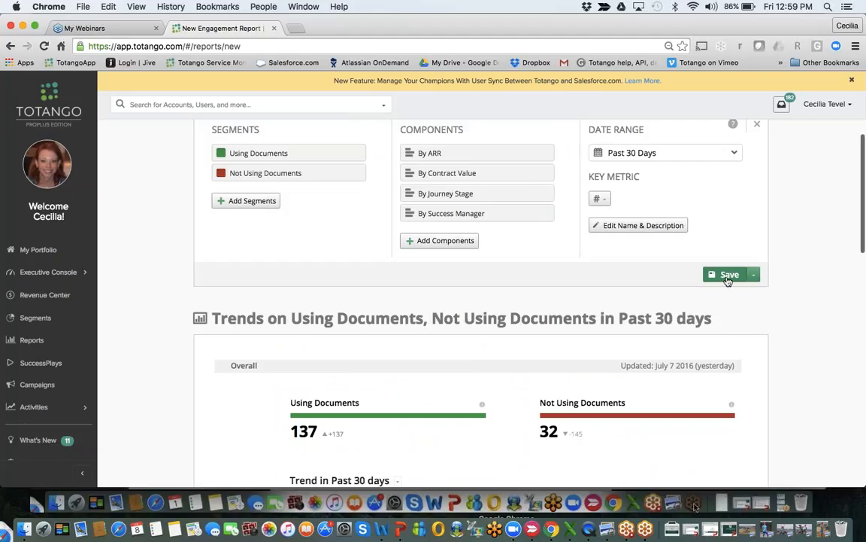
{"action": "left_click", "coordinate": [755, 276]}
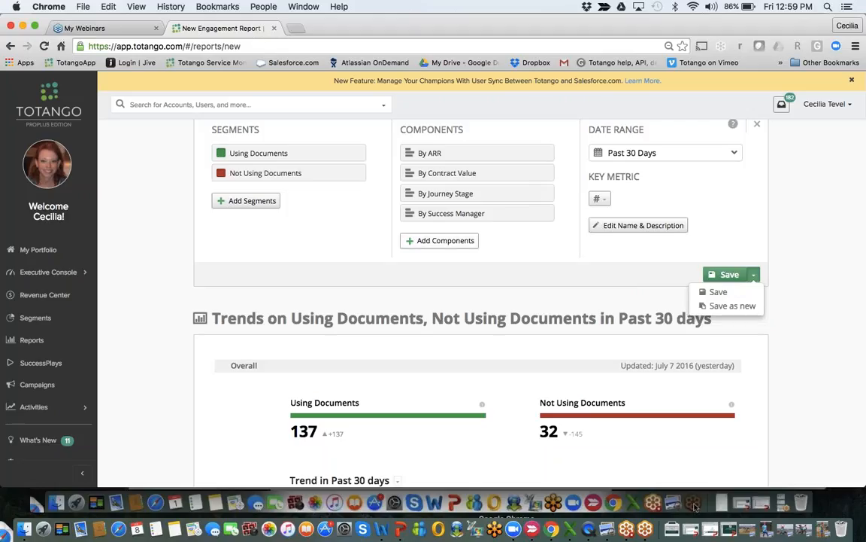
{"action": "left_click", "coordinate": [843, 299]}
{"action": "scroll", "coordinate": [843, 299], "scroll_direction": "up", "scroll_amount": 2}
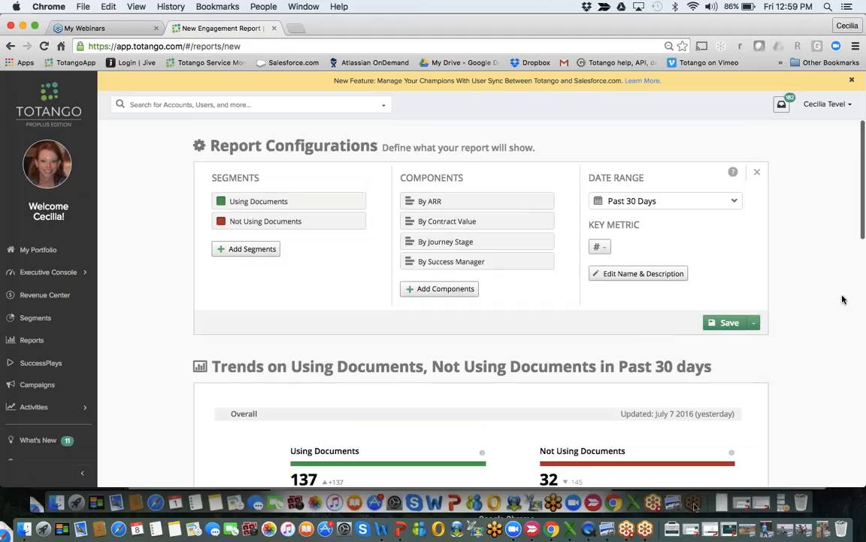